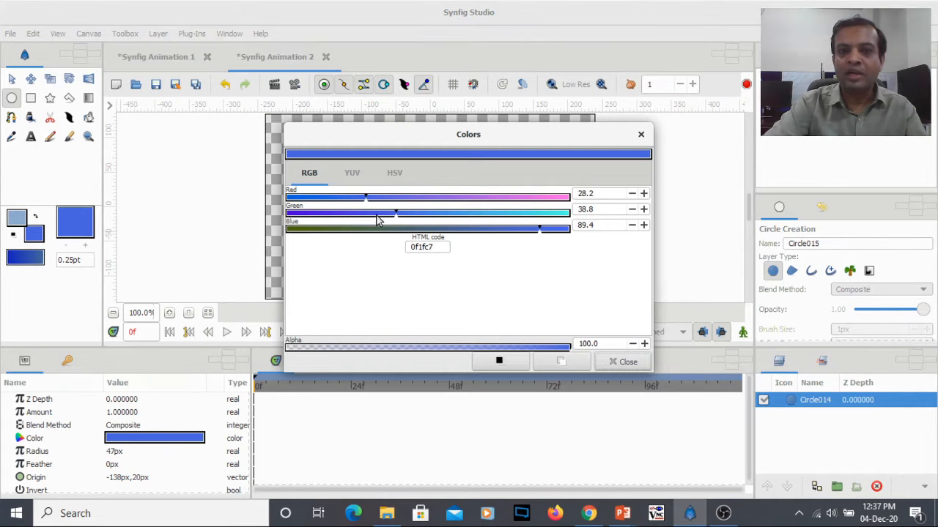
Set the fill colour's green to 82.2 and draw a cyan circle of about 52 px radius, overlapping the blue circle's upper-right side
left_click_drag(397, 213, 520, 220)
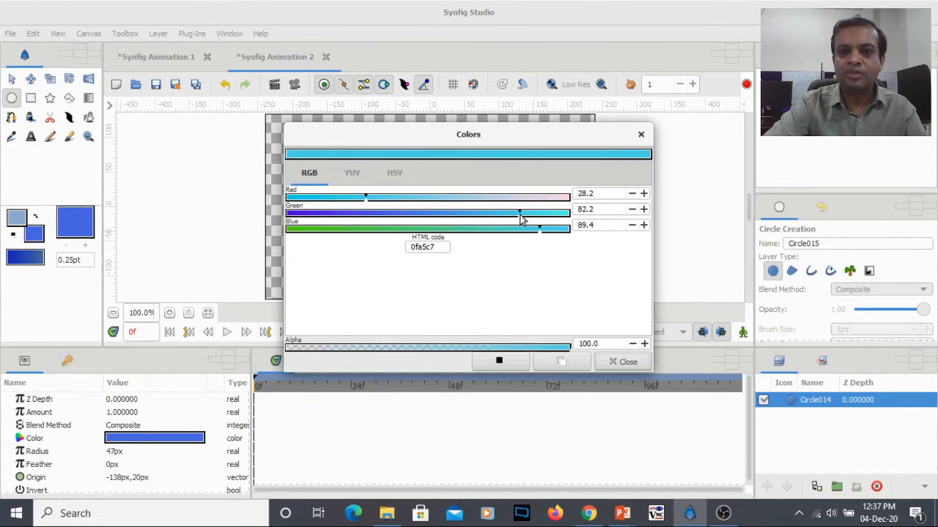
left_click(613, 367)
left_click_drag(369, 166, 402, 220)
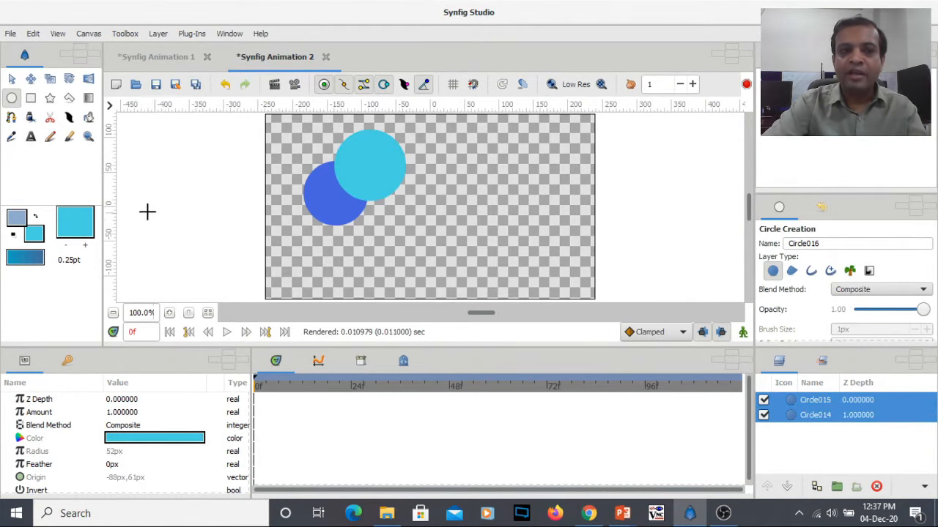
Set the fill colour's blue to 23.9 and draw a green circle of about 67 px radius below the cyan circle
left_click(37, 235)
left_click(353, 228)
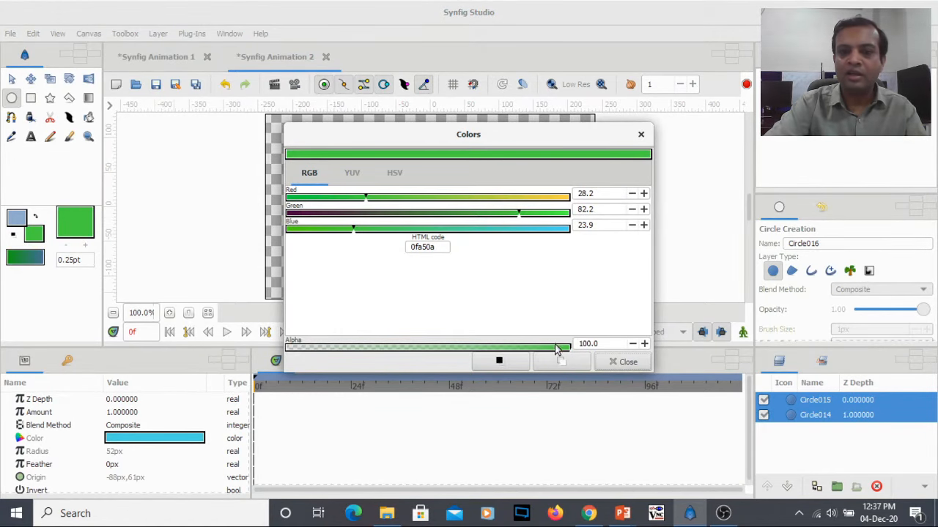
left_click(615, 361)
left_click_drag(373, 231, 419, 268)
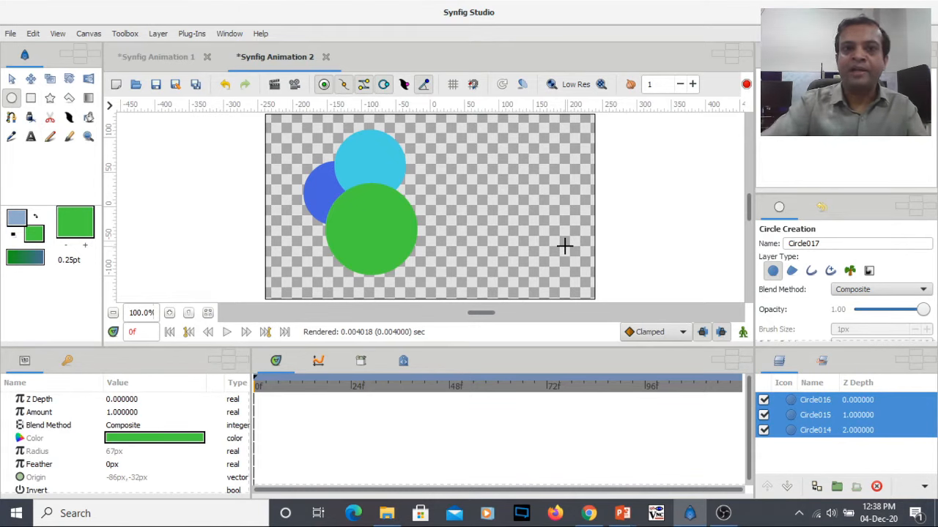
left_click(791, 402)
left_click_drag(793, 405, 826, 450)
left_click(796, 416)
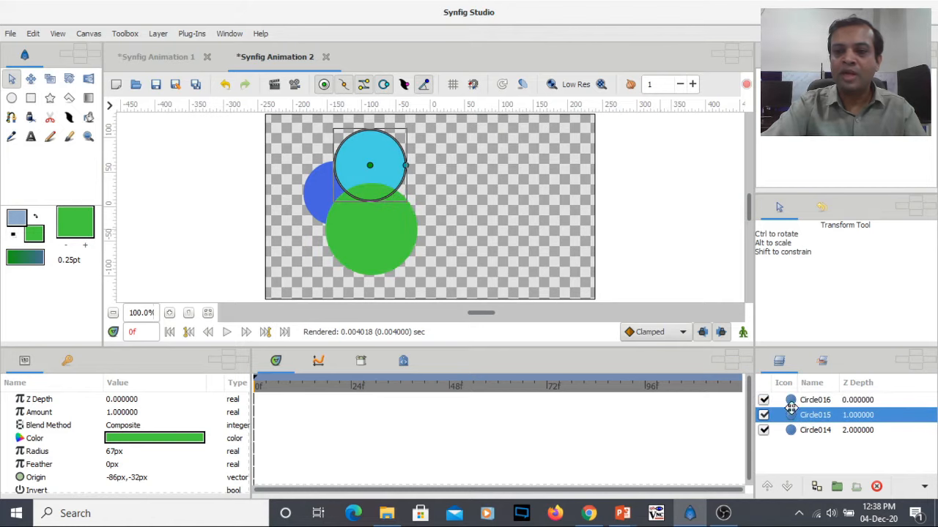
left_click(479, 190)
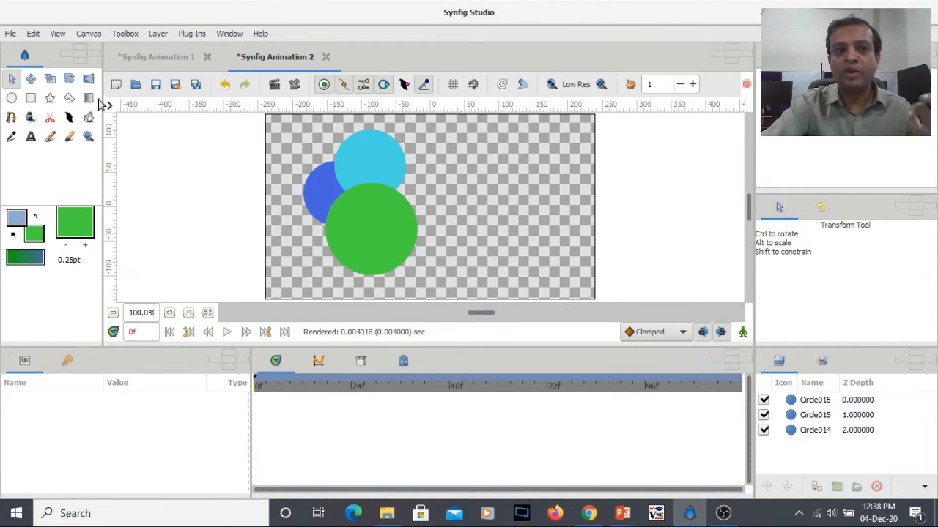
Choose the Gradient tool and change the fill colour to purple with green 18.1 and blue 50.6
left_click(89, 99)
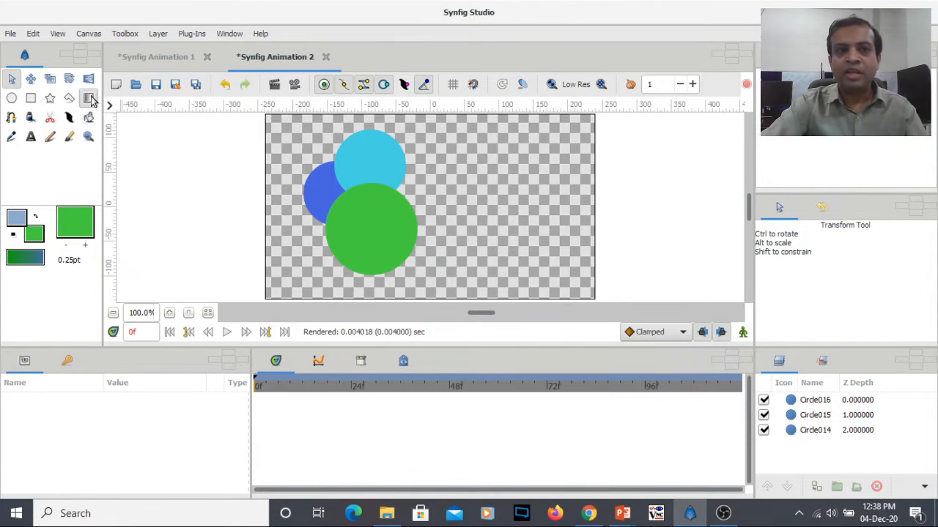
left_click(34, 236)
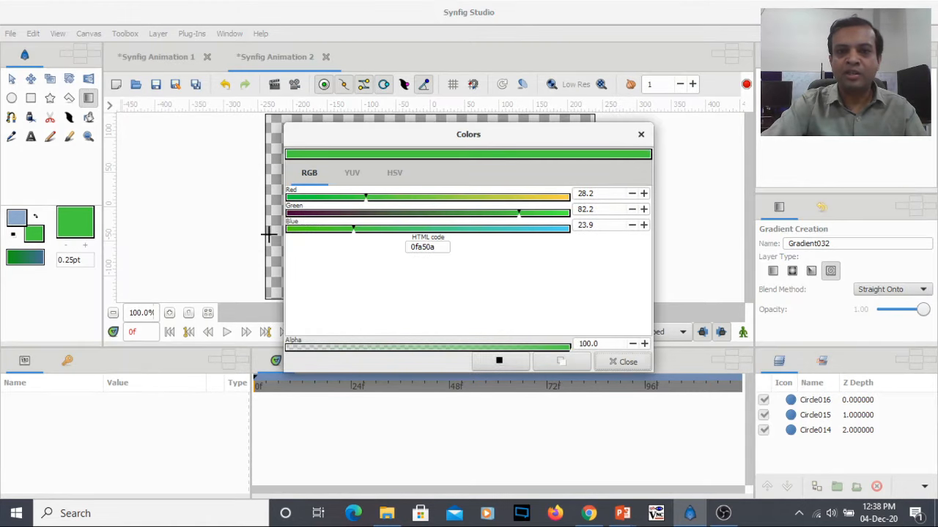
left_click(338, 213)
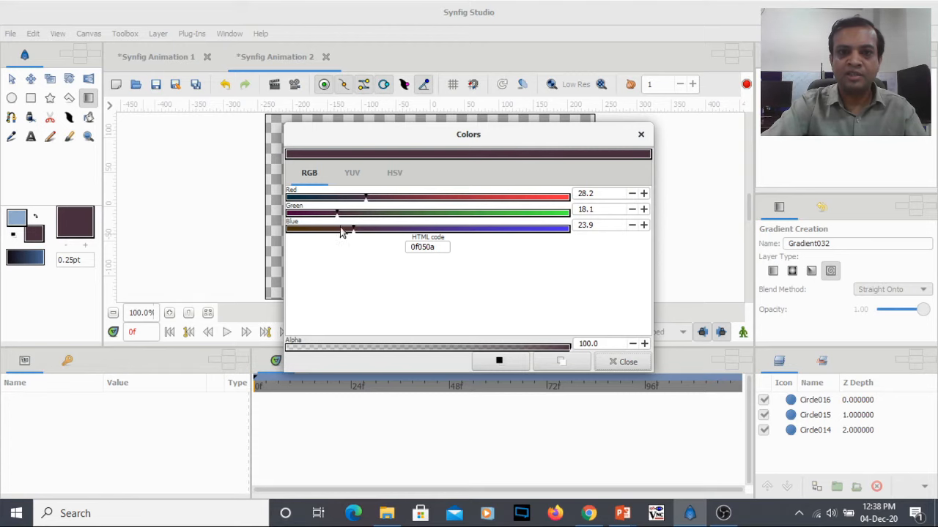
left_click(430, 229)
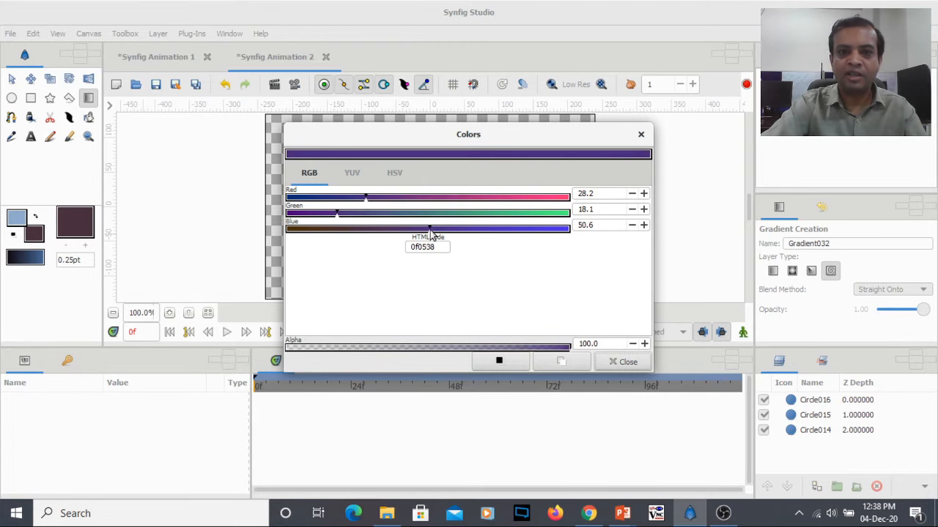
left_click(619, 361)
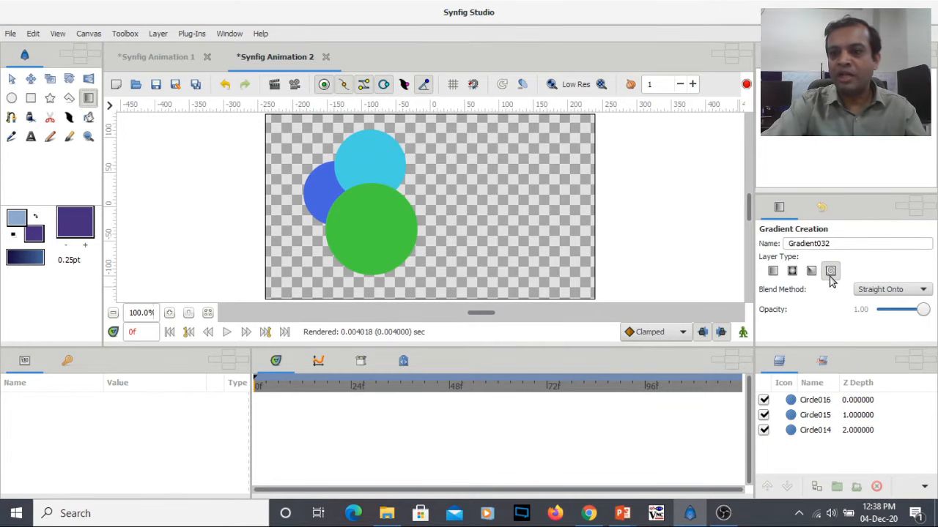
Draw a spiral gradient with Composite blending from near the canvas centre, about 120 px in radius
left_click(891, 290)
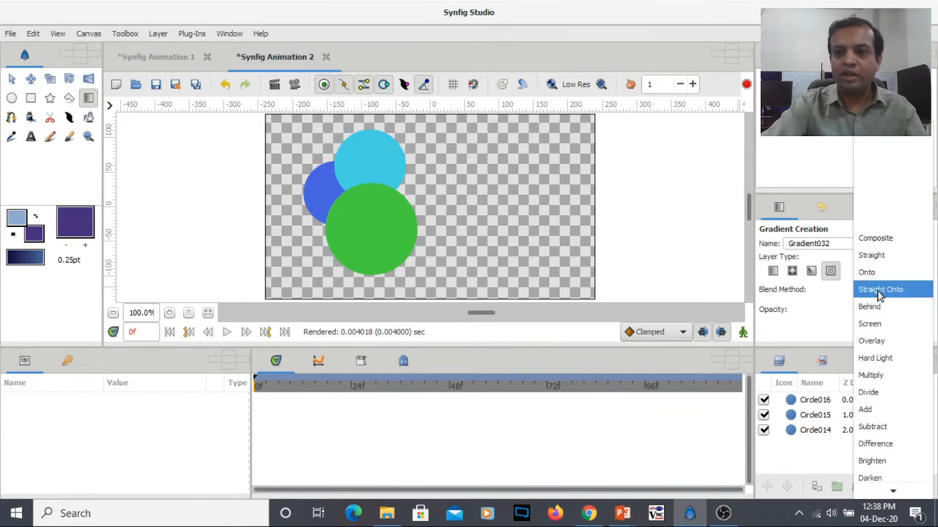
left_click(882, 237)
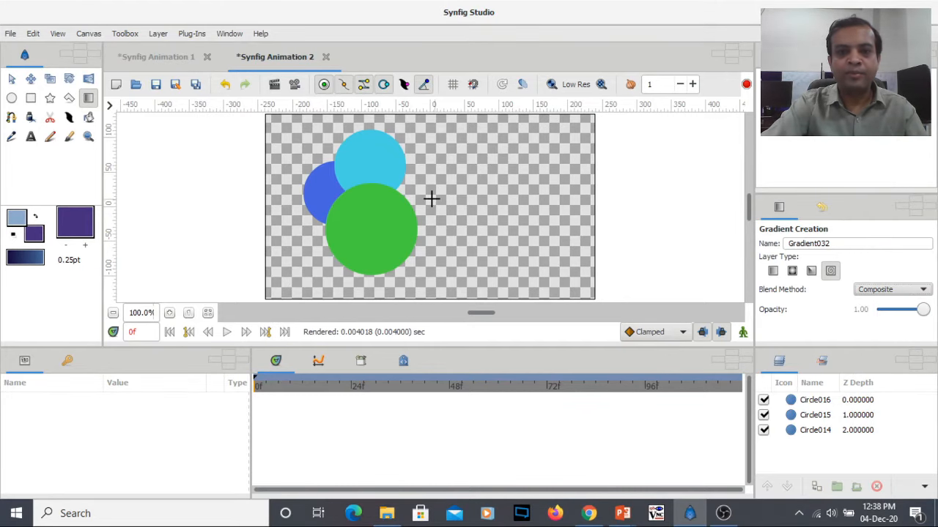
left_click_drag(430, 199, 513, 207)
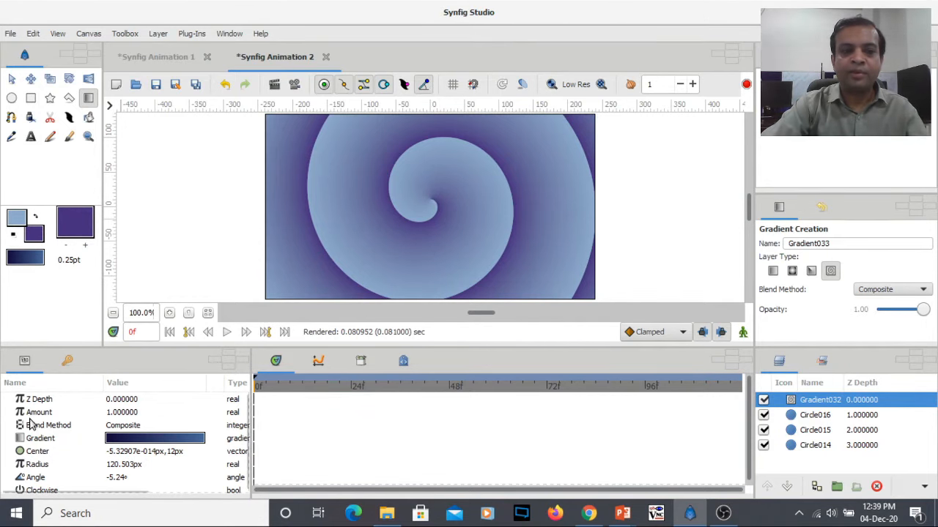
Change the spiral gradient layer's blend method to Straight Onto
left_click(131, 428)
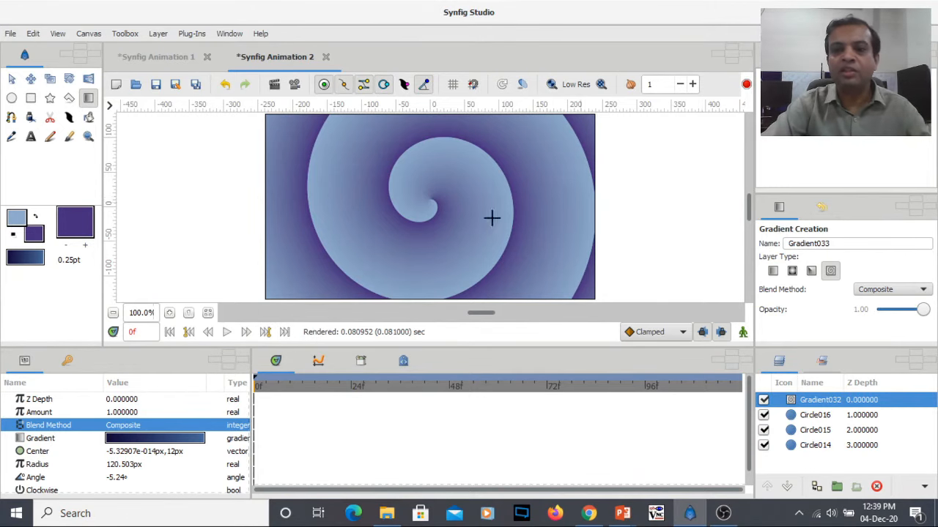
left_click(163, 426)
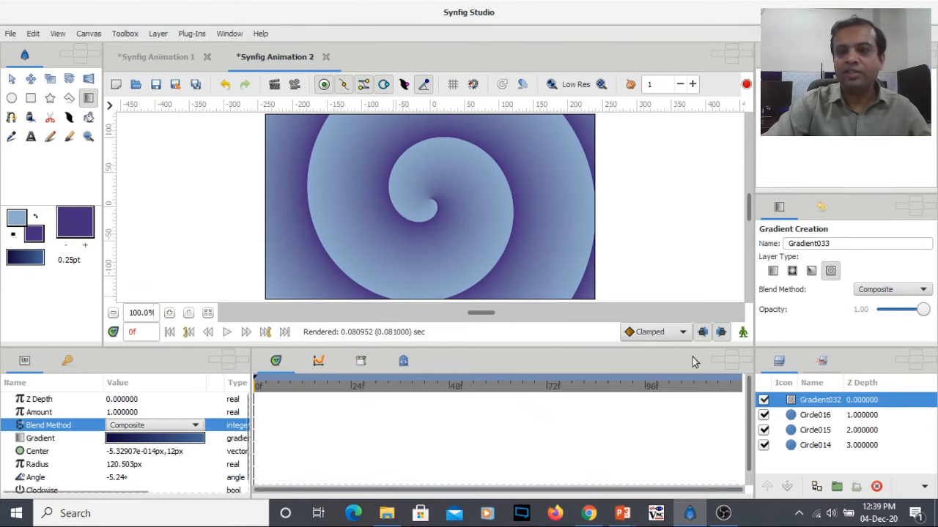
left_click(923, 290)
left_click(923, 290)
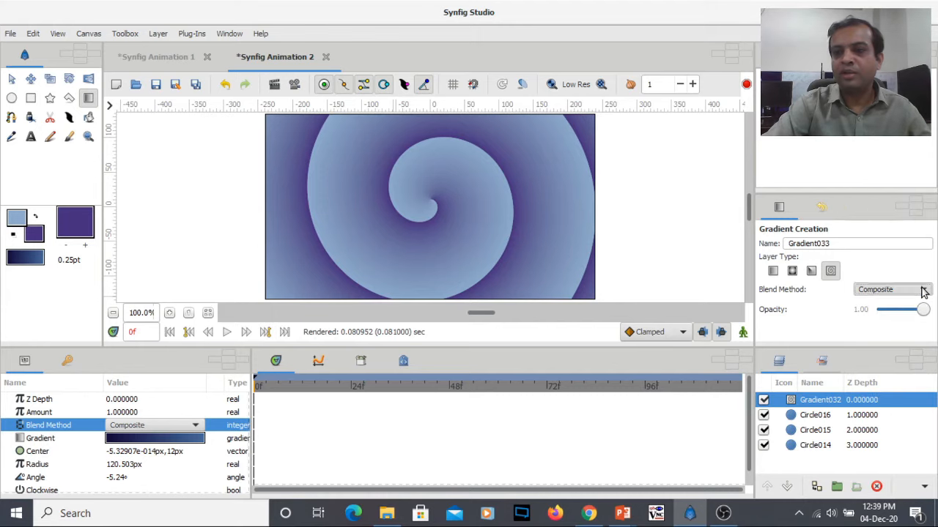
left_click(195, 426)
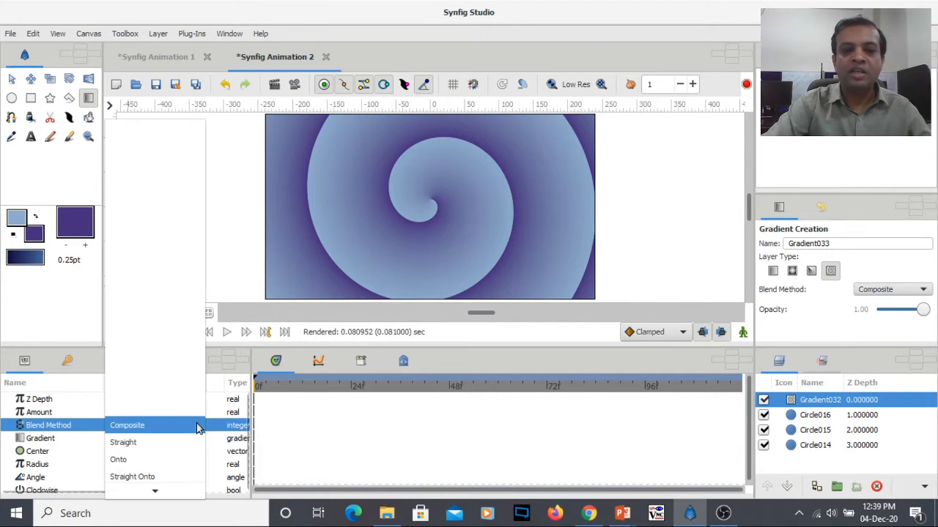
left_click(169, 460)
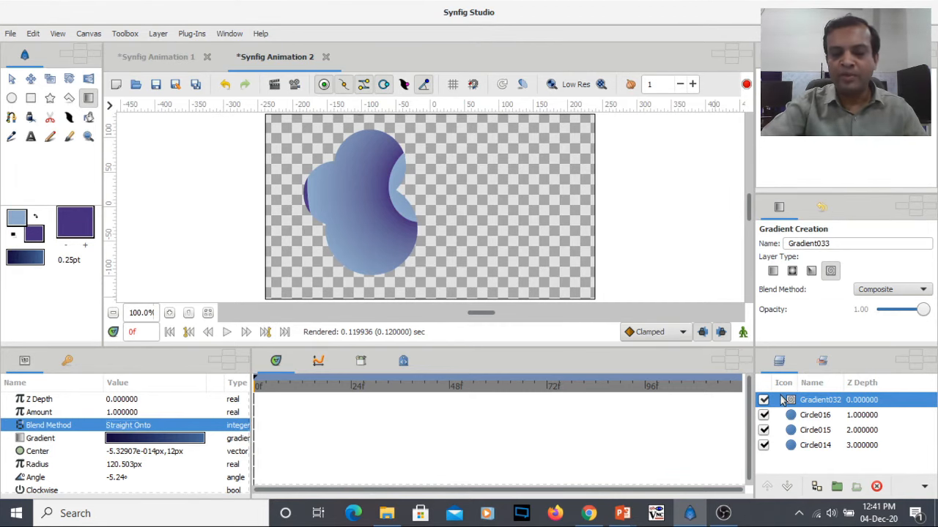
Group the spiral gradient layer together with the Circle015 layer
left_click(799, 432, "ctrl")
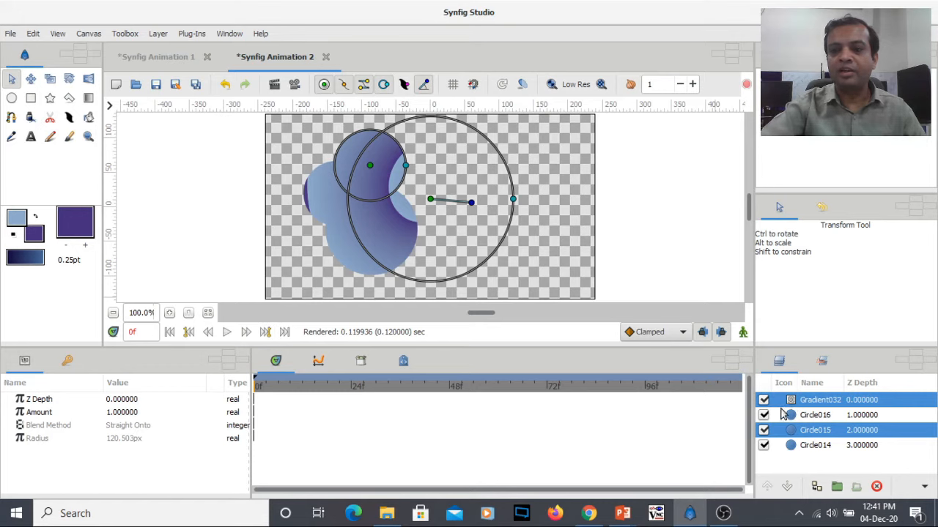
right_click(782, 402)
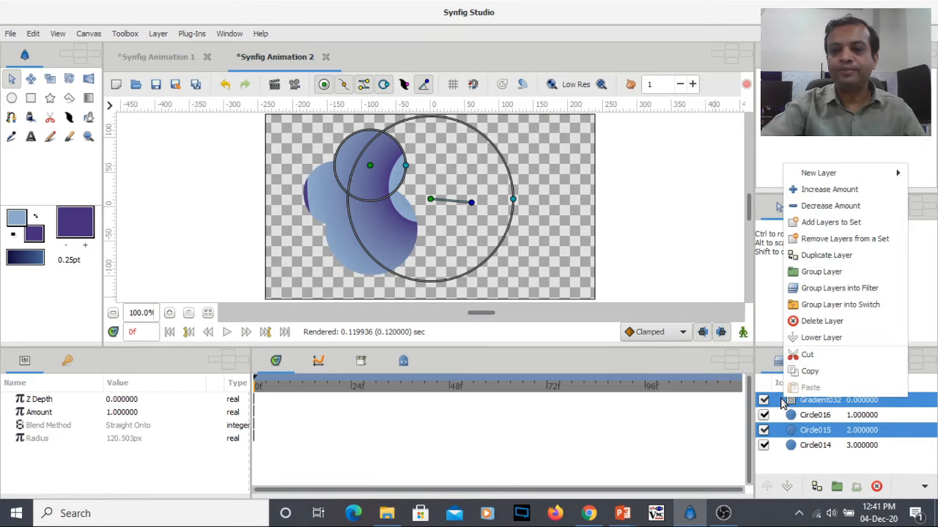
left_click(812, 279)
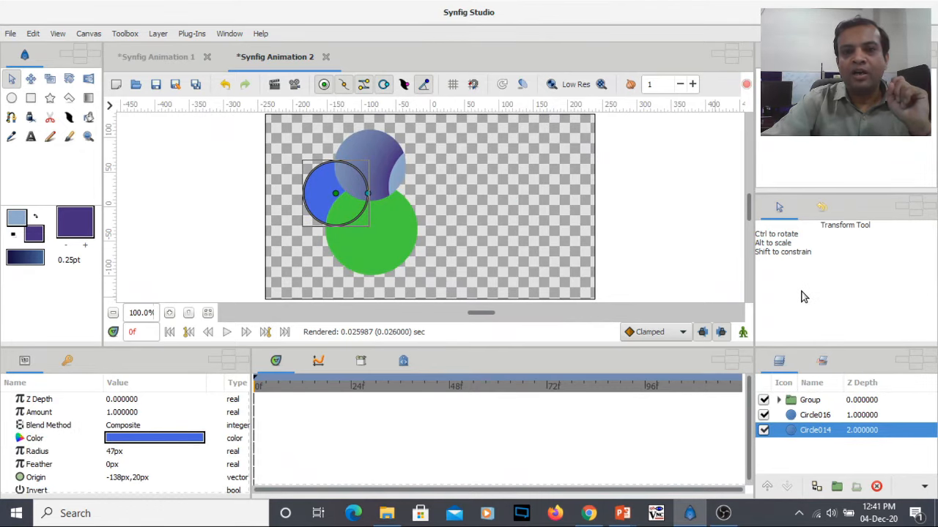
Examine the layers inside the new group and the part of the artwork the group covers
left_click(778, 399)
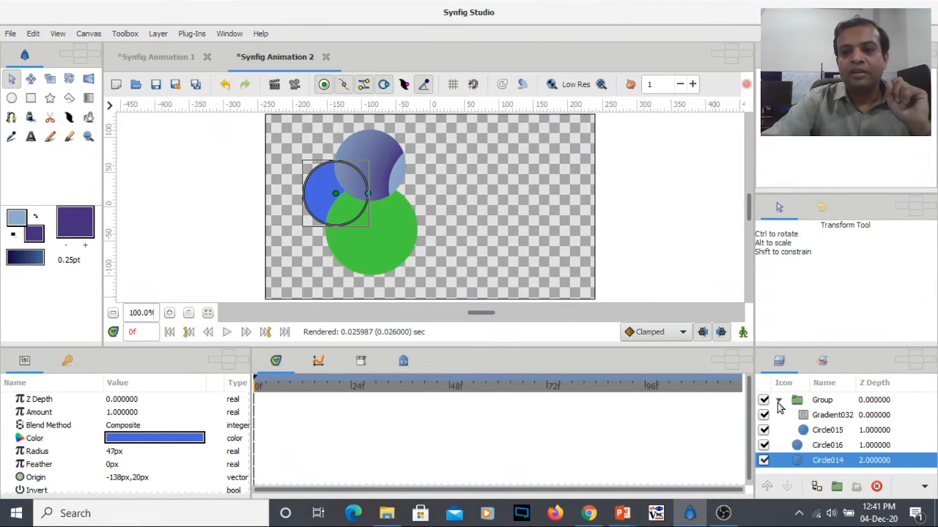
left_click(424, 171)
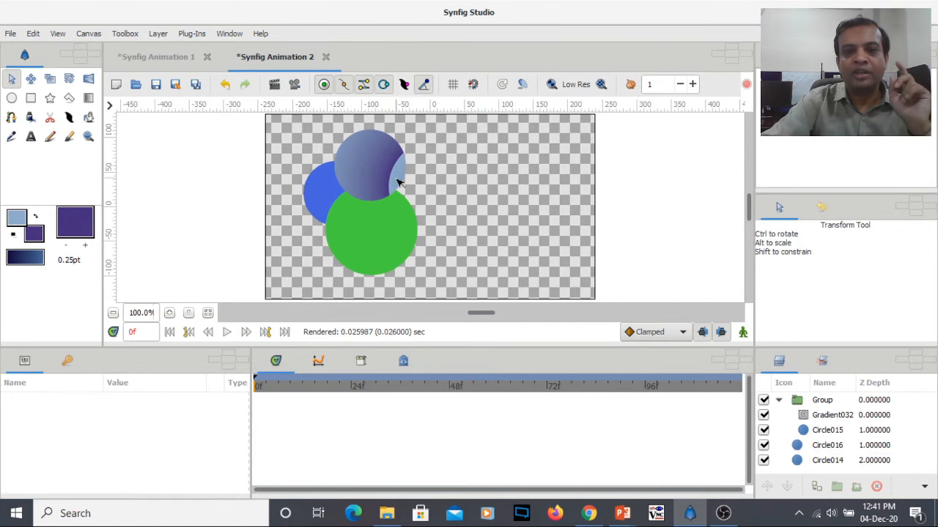
left_click(779, 400)
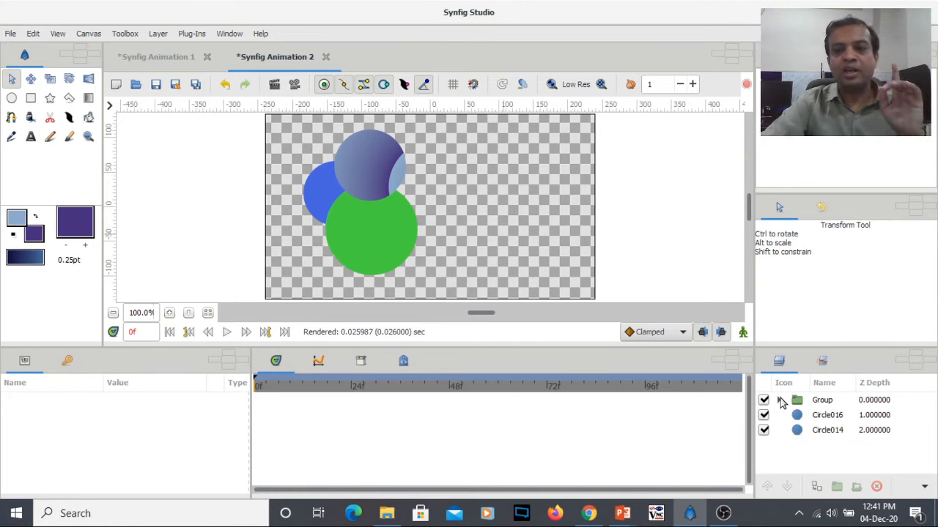
left_click(781, 400)
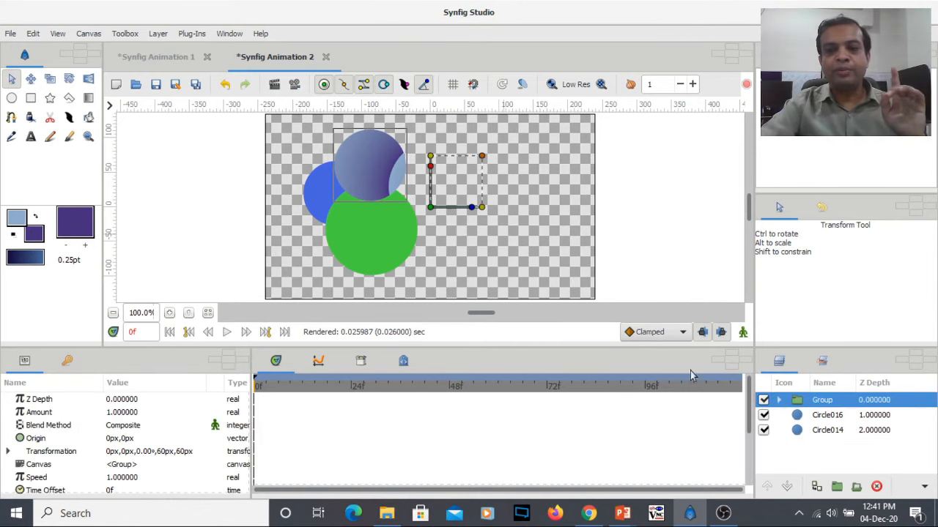
left_click(535, 243)
left_click(779, 400)
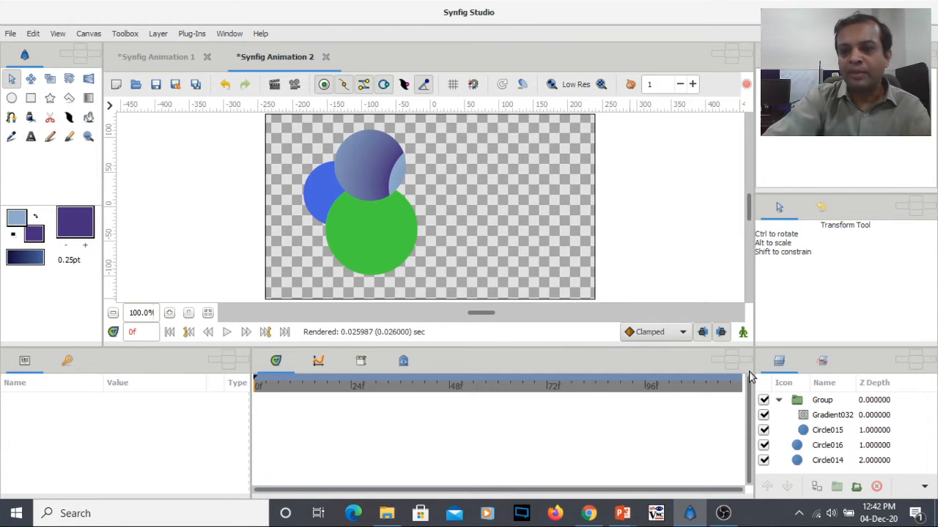
Put the green Circle016 layer and the blue Circle014 layer each into a separate group of its own
left_click(797, 448)
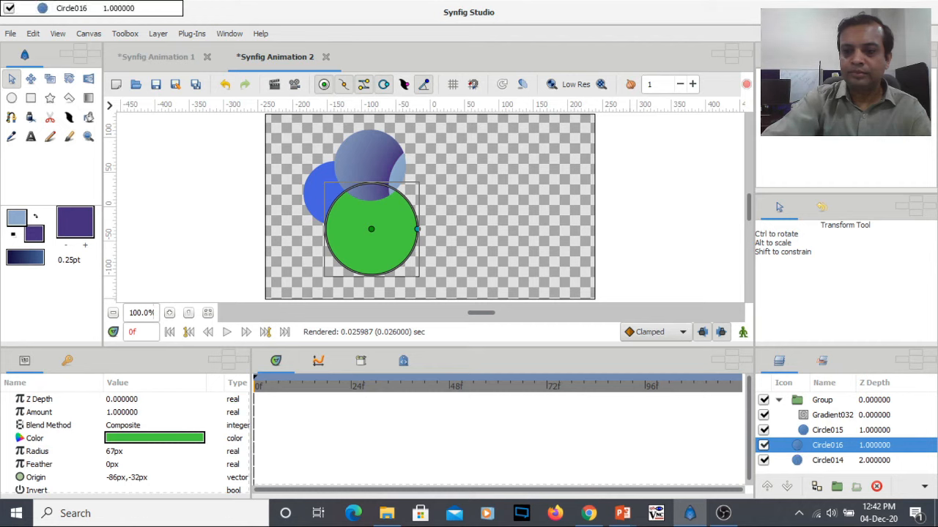
left_click(802, 430)
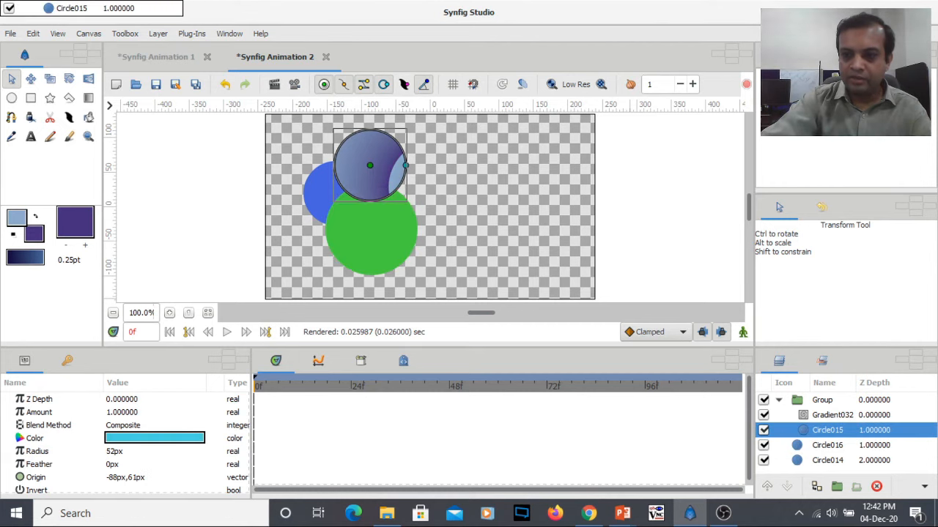
left_click(804, 445)
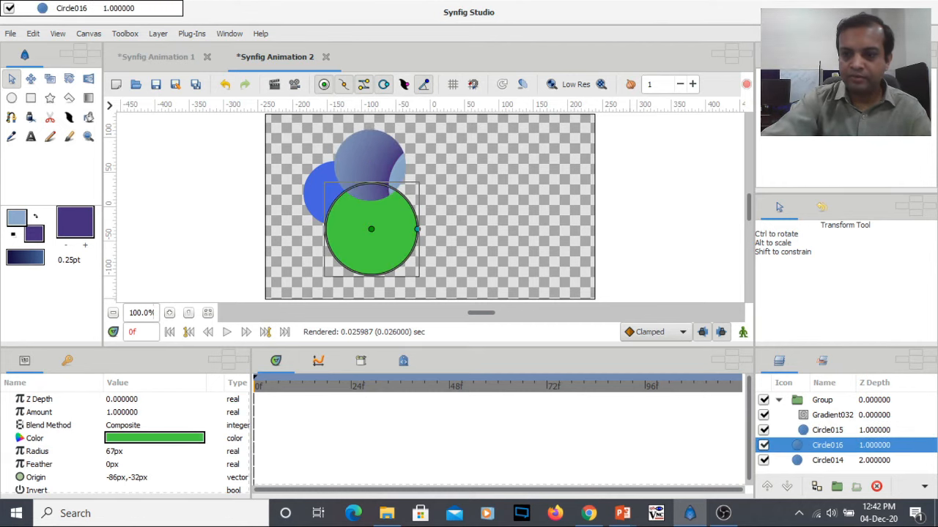
right_click(798, 451)
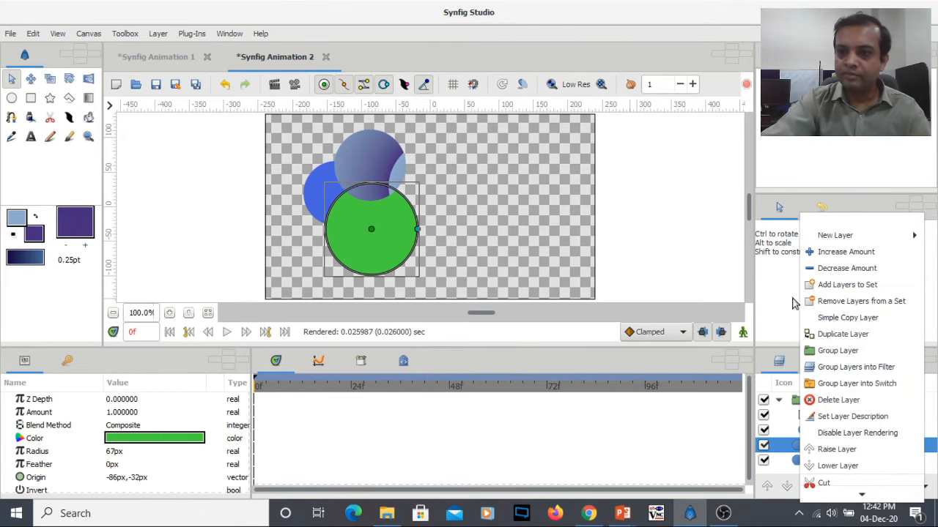
left_click(838, 350)
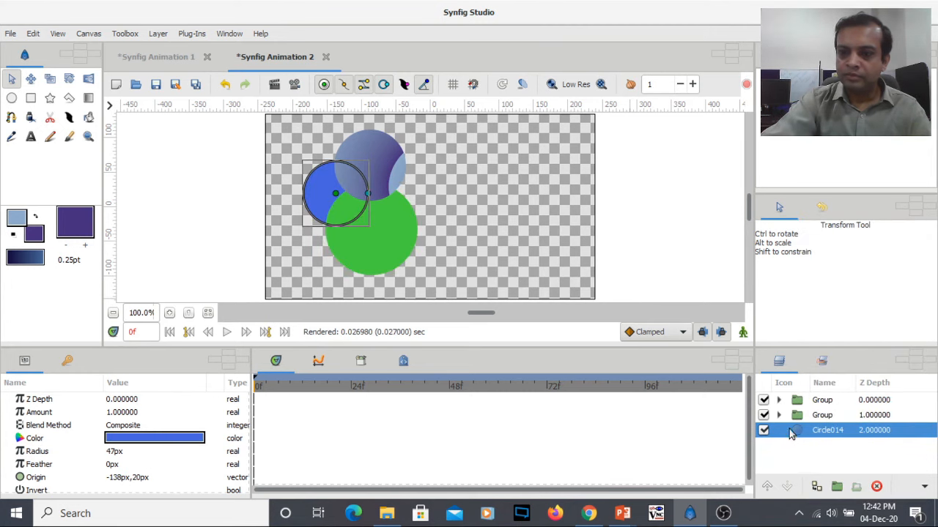
left_click(778, 415)
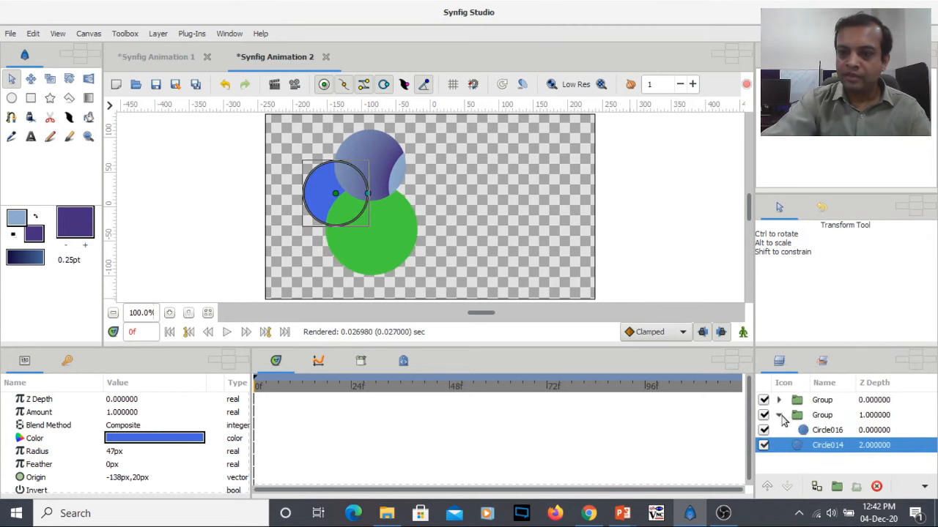
right_click(796, 417)
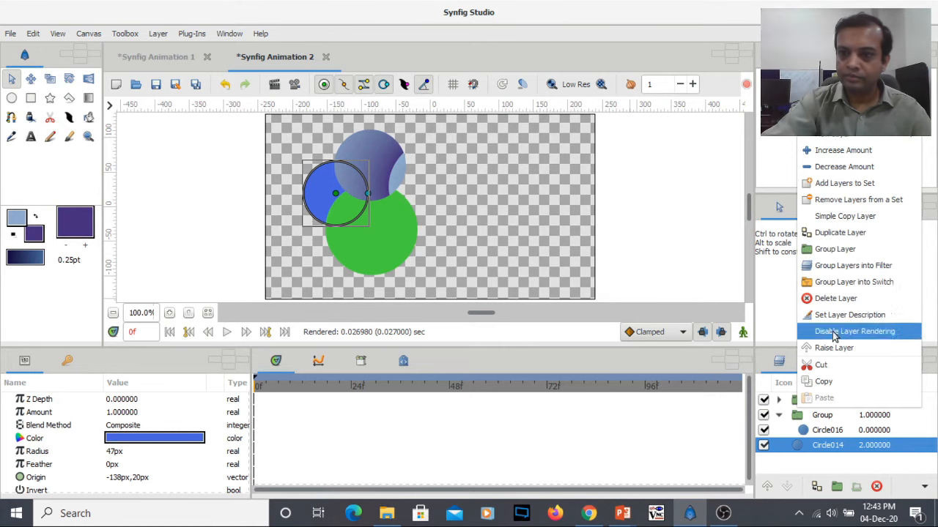
left_click(835, 249)
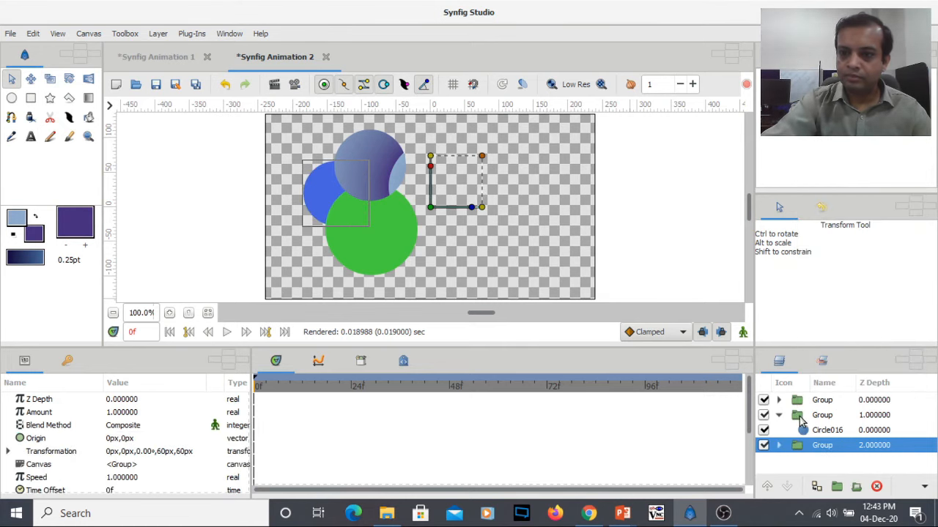
Inspect the separate groups holding the green and blue circles, showing the Circle014 layer inside its group
left_click(802, 418)
right_click(801, 421)
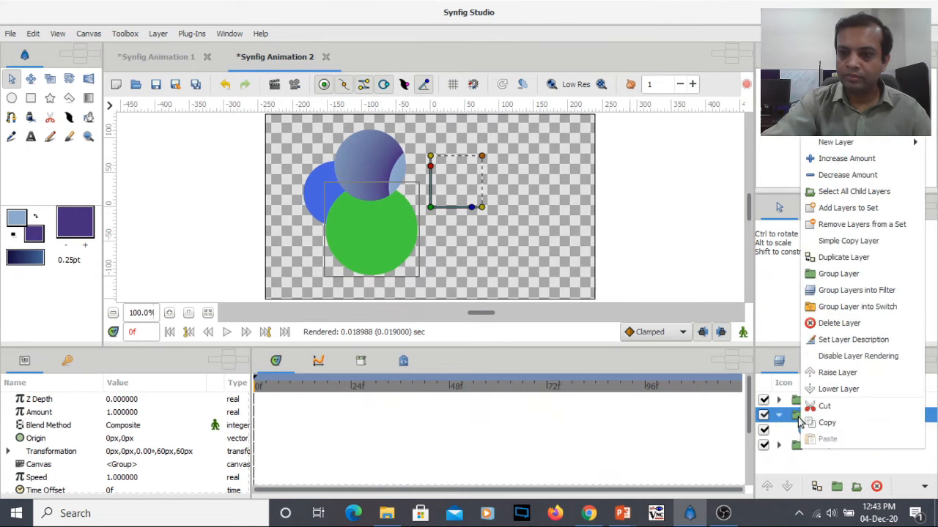
left_click(849, 273)
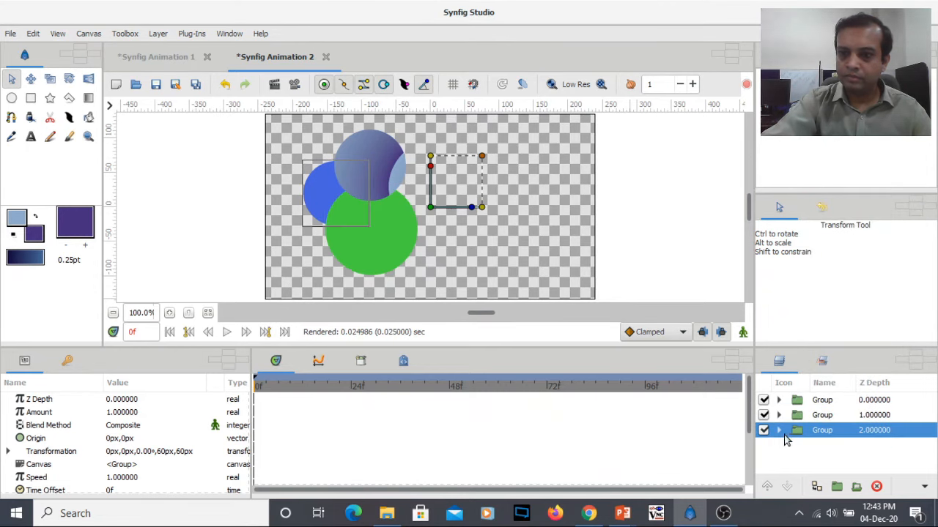
left_click(778, 430)
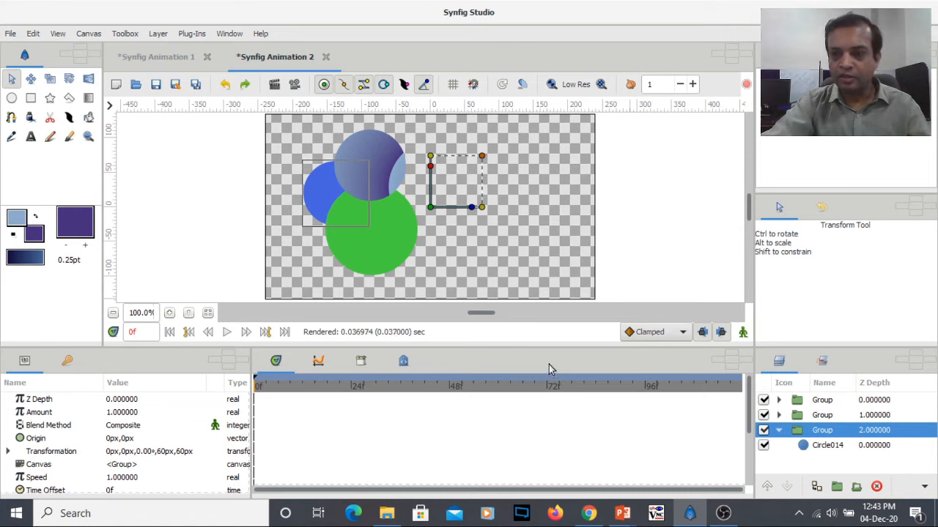
Undo the separate grouping of the blue Circle014 layer and the green Circle016 layer
key("ctrl+z")
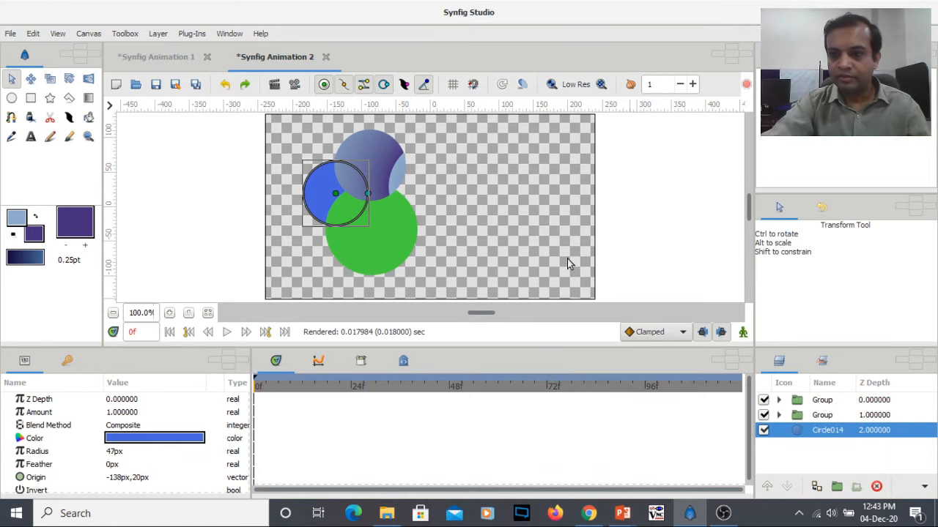
key("ctrl+z")
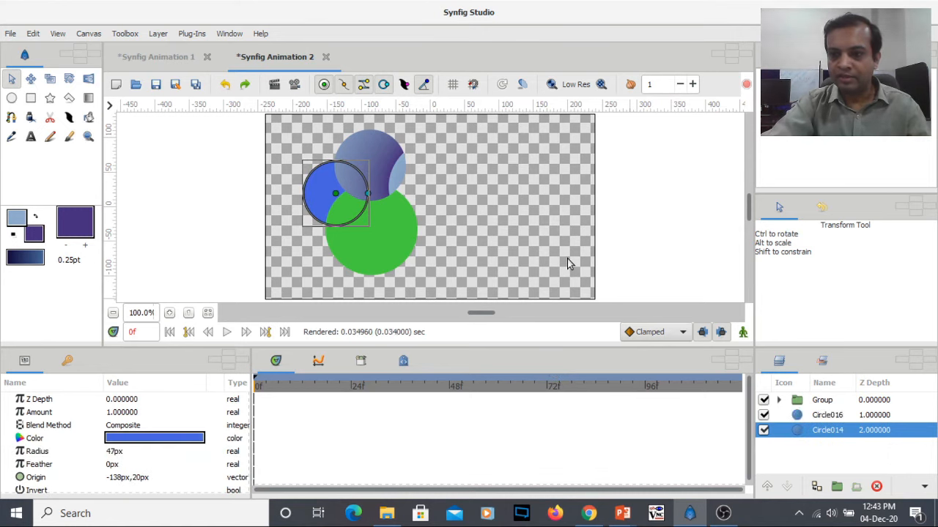
Examine the remaining group's extent, its Gradient032 and Circle015 layers, and the gradient layer's properties
left_click(781, 403)
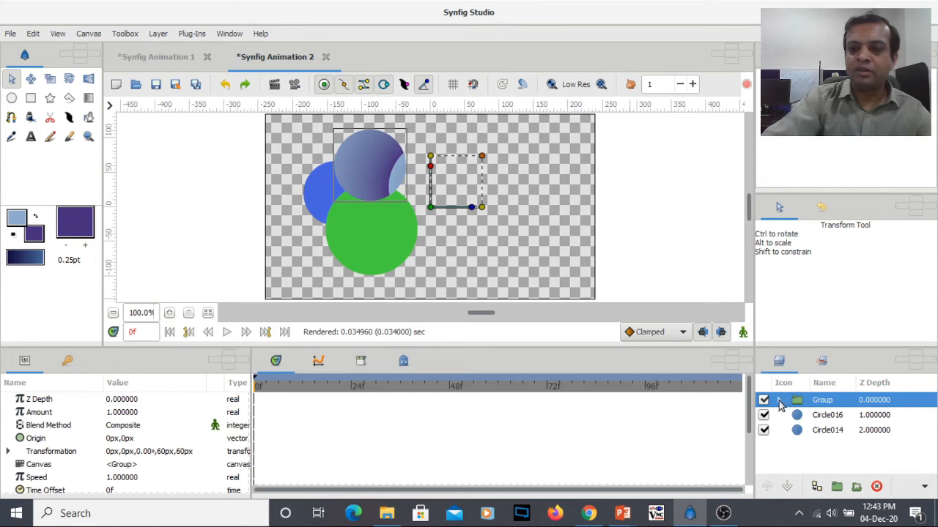
left_click(561, 257)
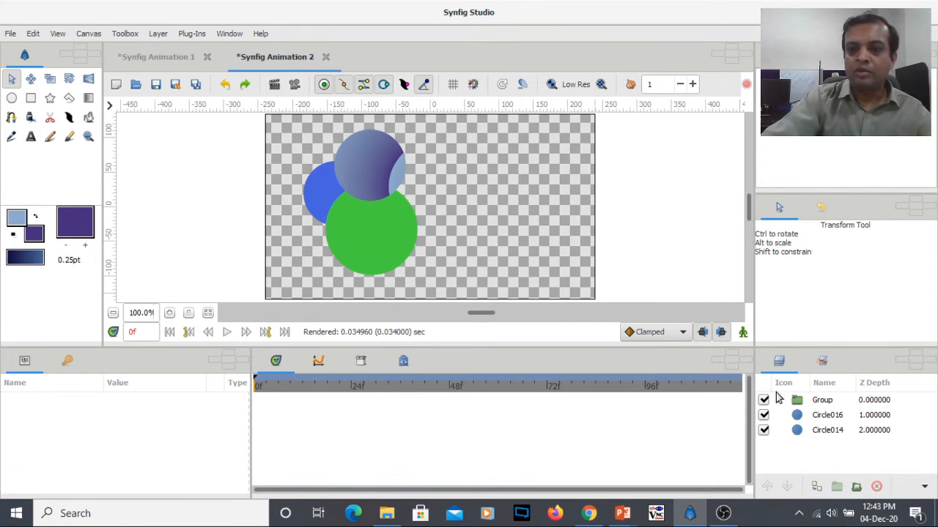
left_click(779, 400)
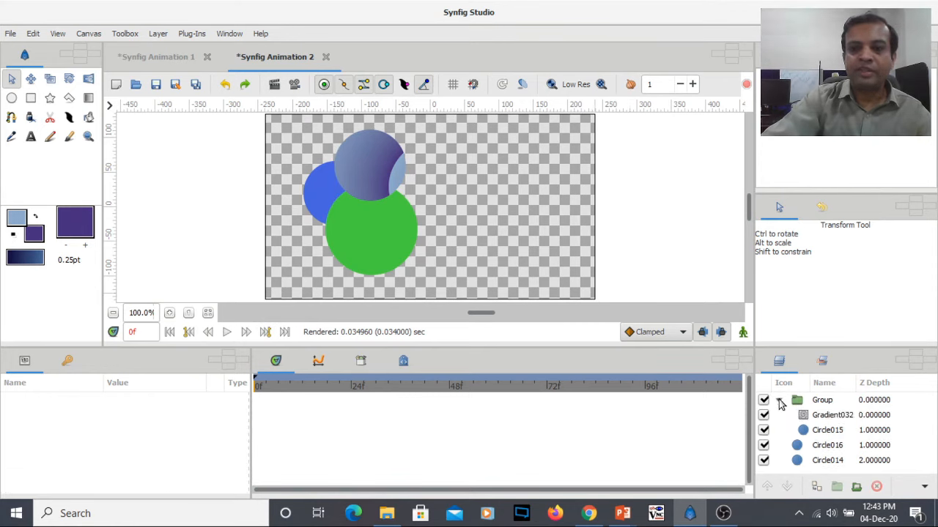
left_click(813, 422)
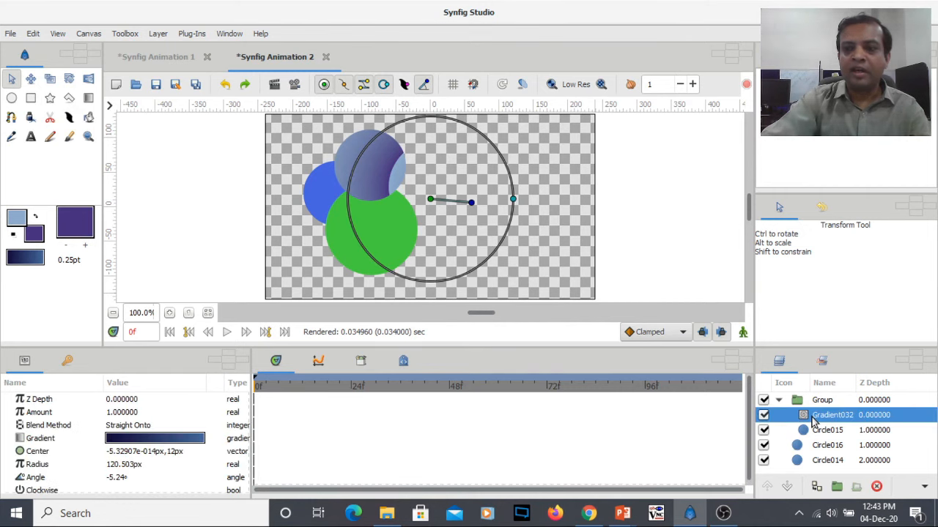
double_click(810, 417)
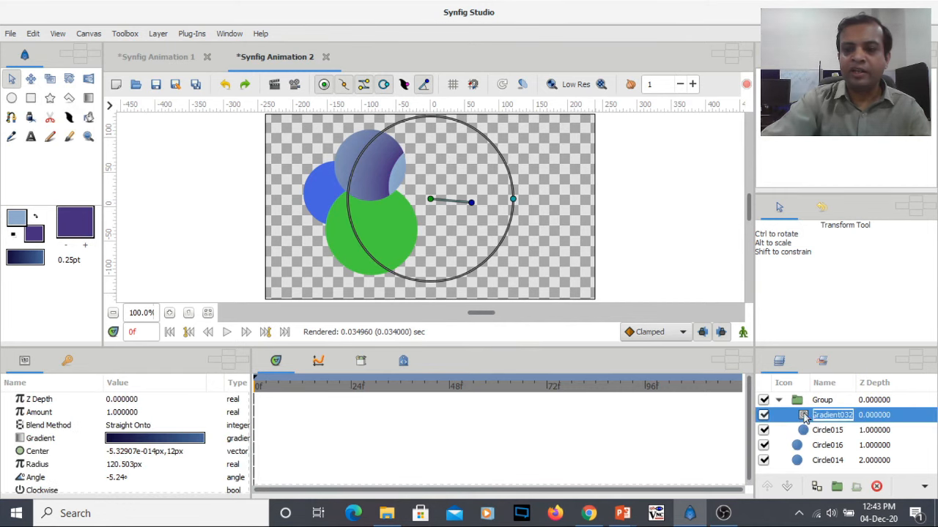
left_click_drag(804, 414, 834, 431)
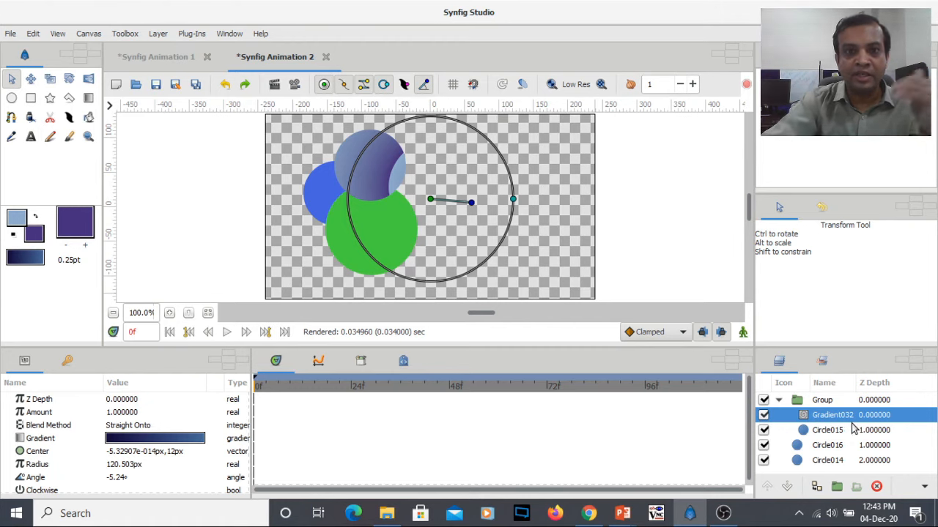
left_click(582, 266)
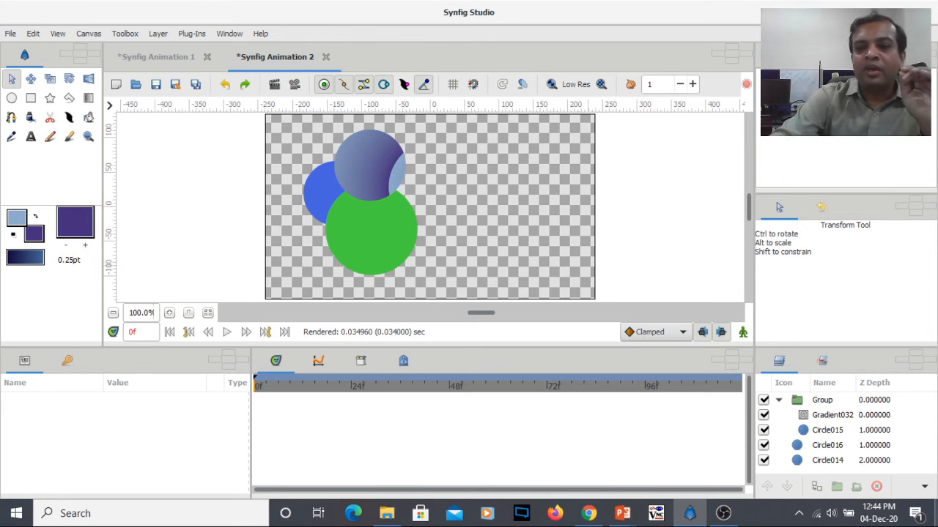
left_click(779, 403)
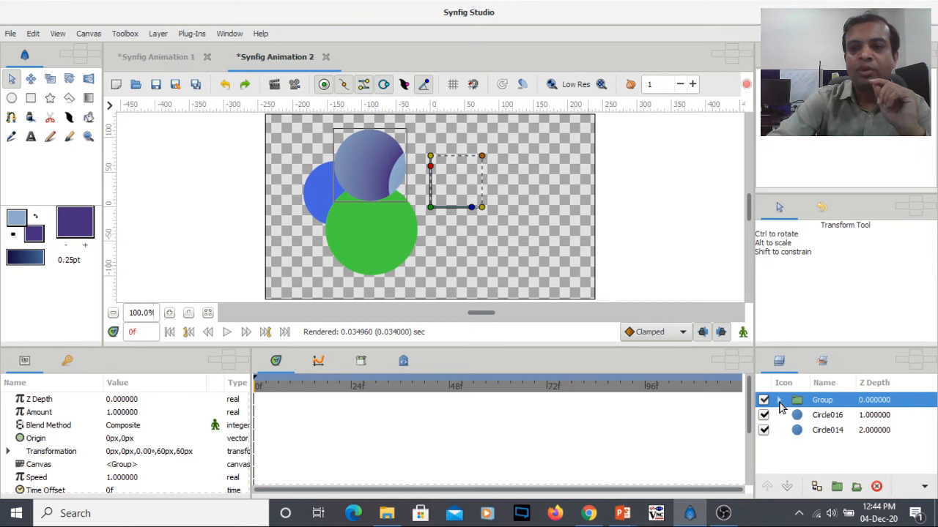
left_click(534, 253)
left_click(778, 401)
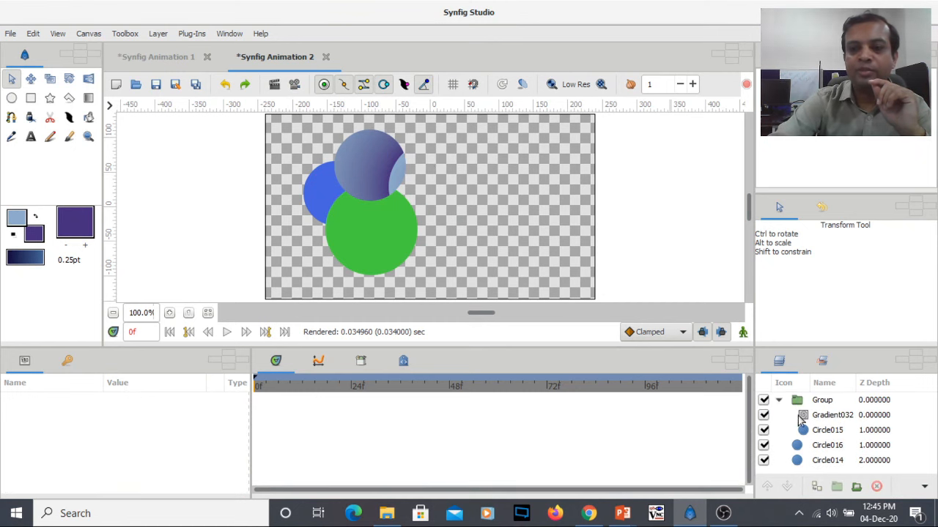